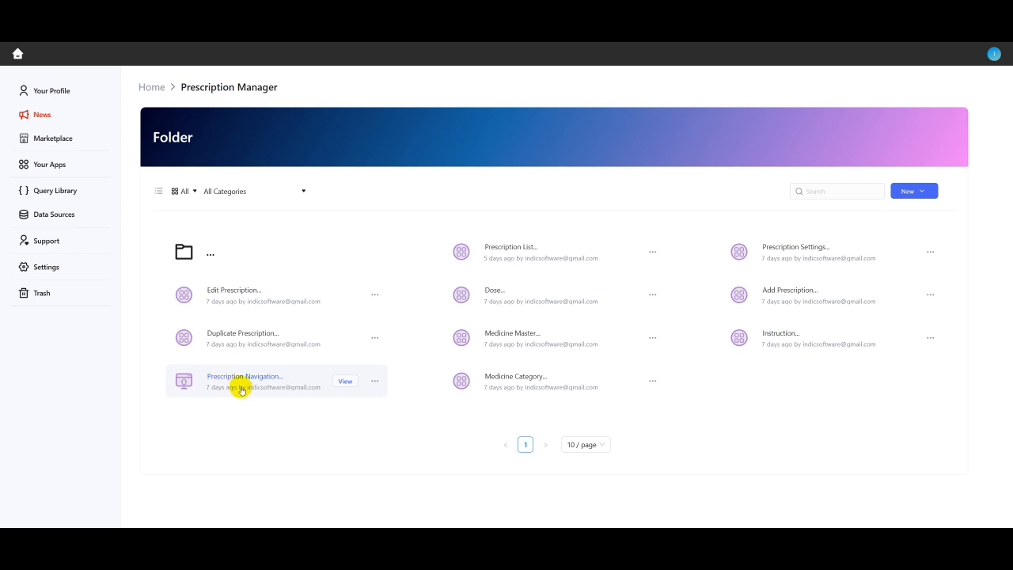
Open the Prescription Navigation app and preview the blank prescription entry form, then close it
click(345, 383)
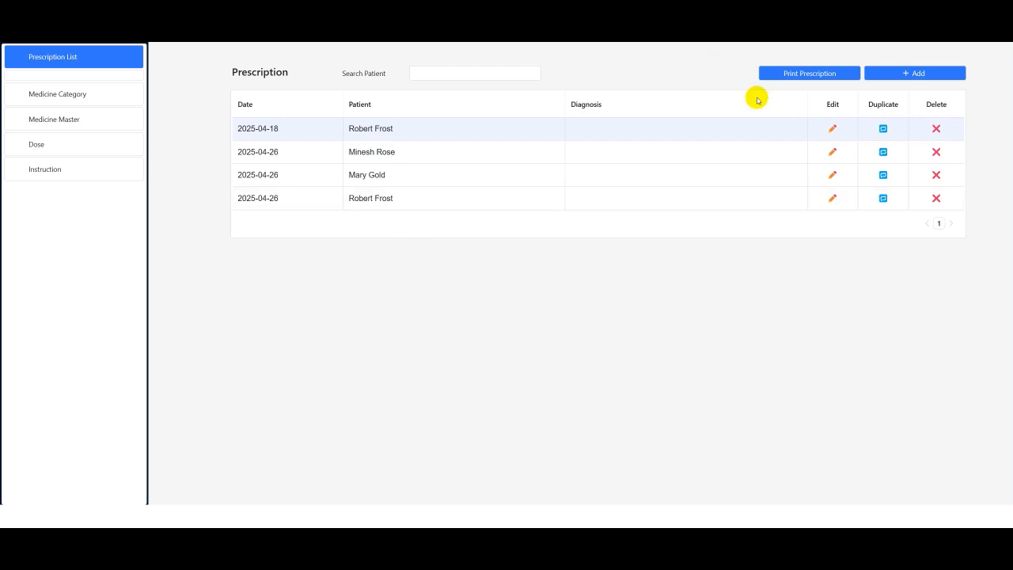
click(918, 73)
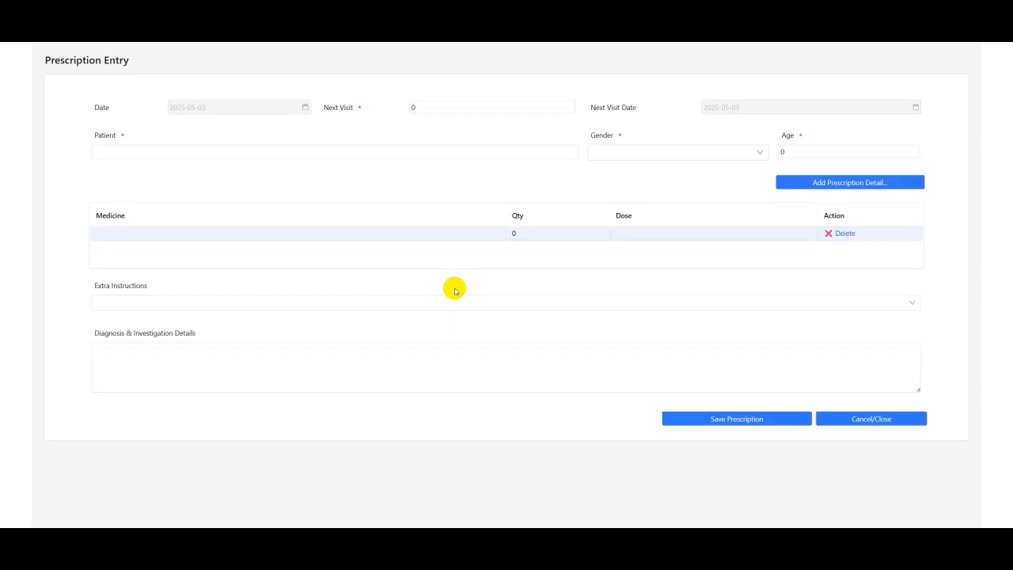
click(841, 419)
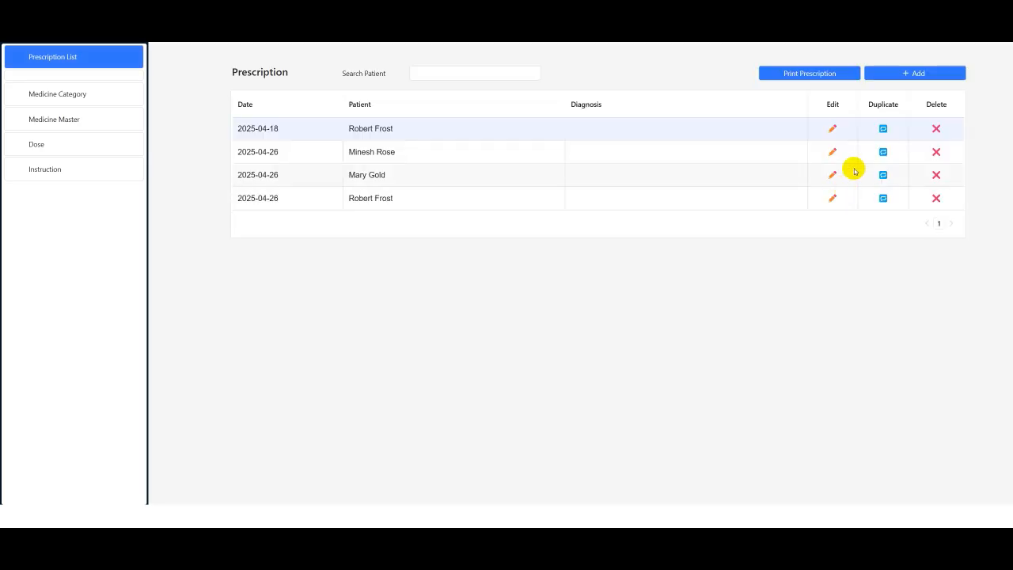
Open the second prescription in the list for editing and close it without changes
click(831, 153)
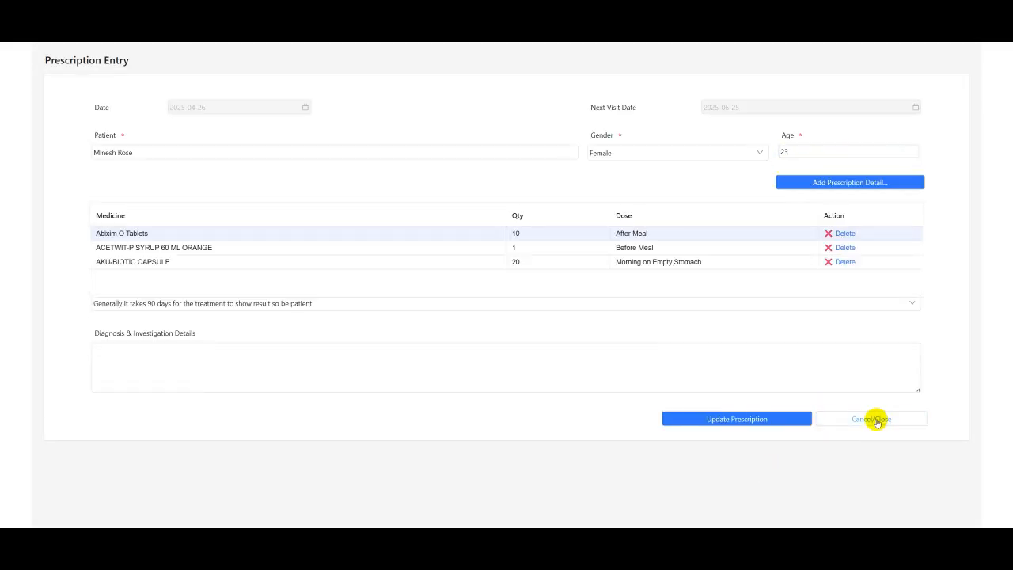
click(871, 444)
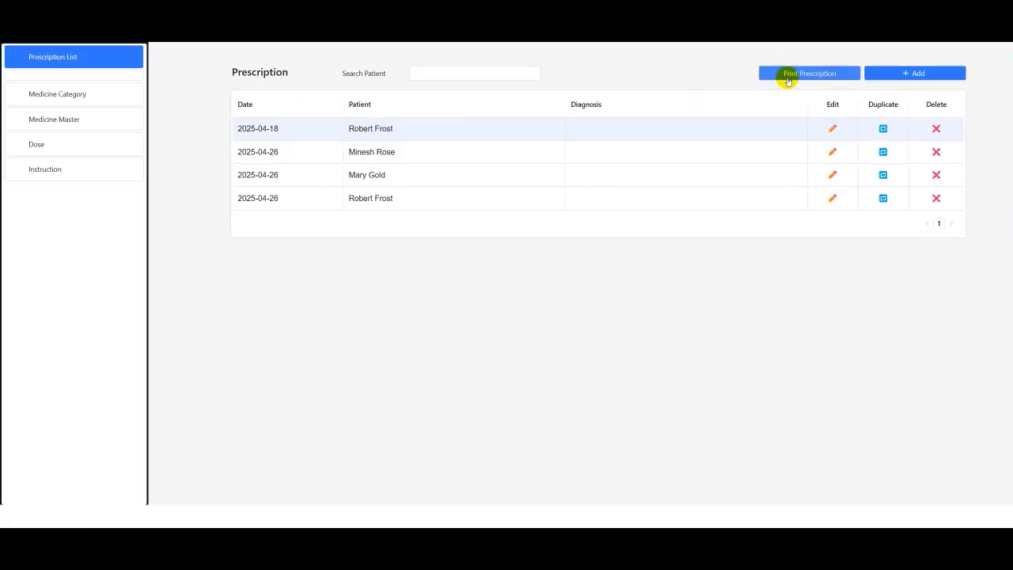
Select the first prescription, print it, and close the printable prescription tab
click(400, 160)
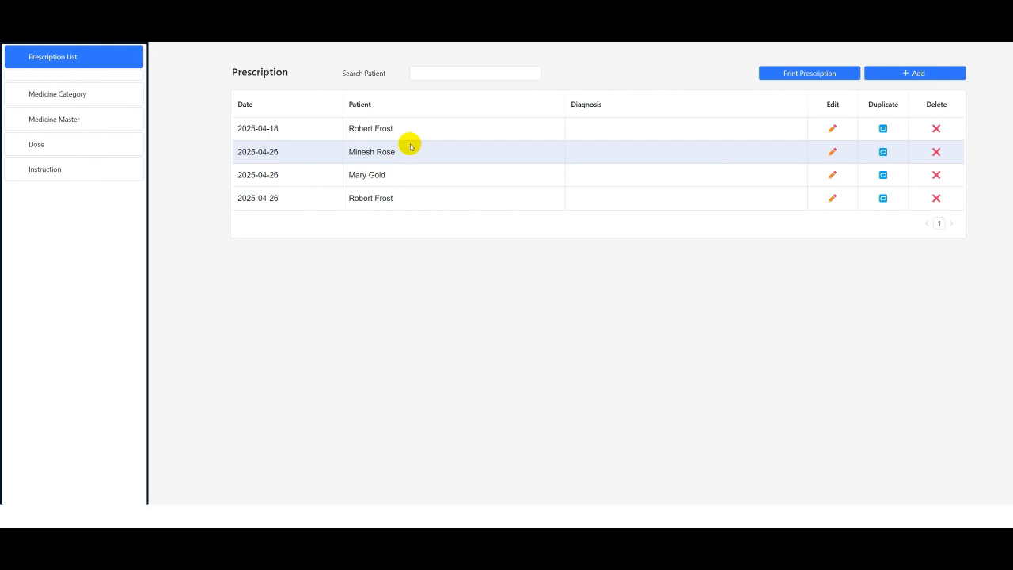
click(414, 129)
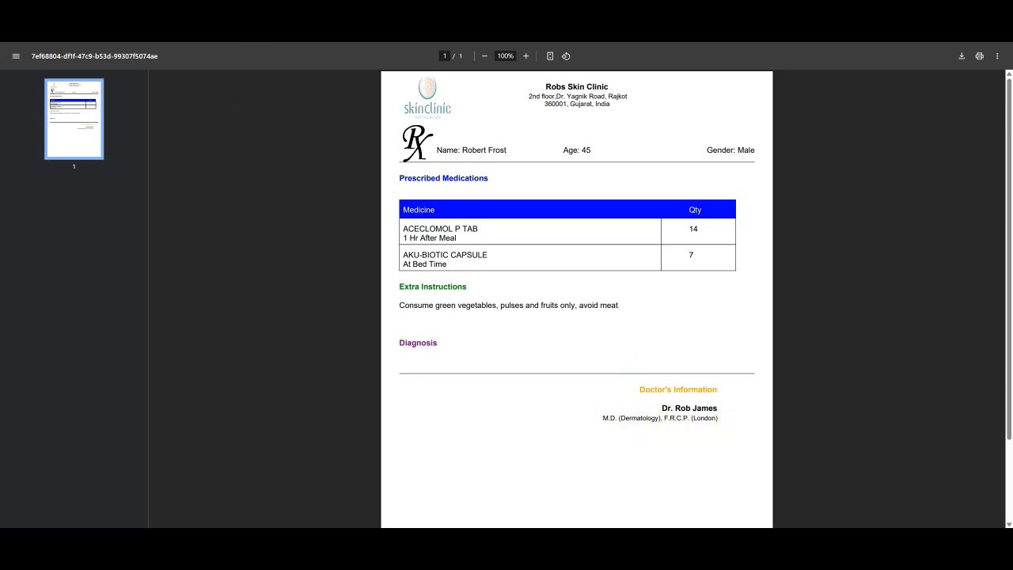
key(ctrl+w)
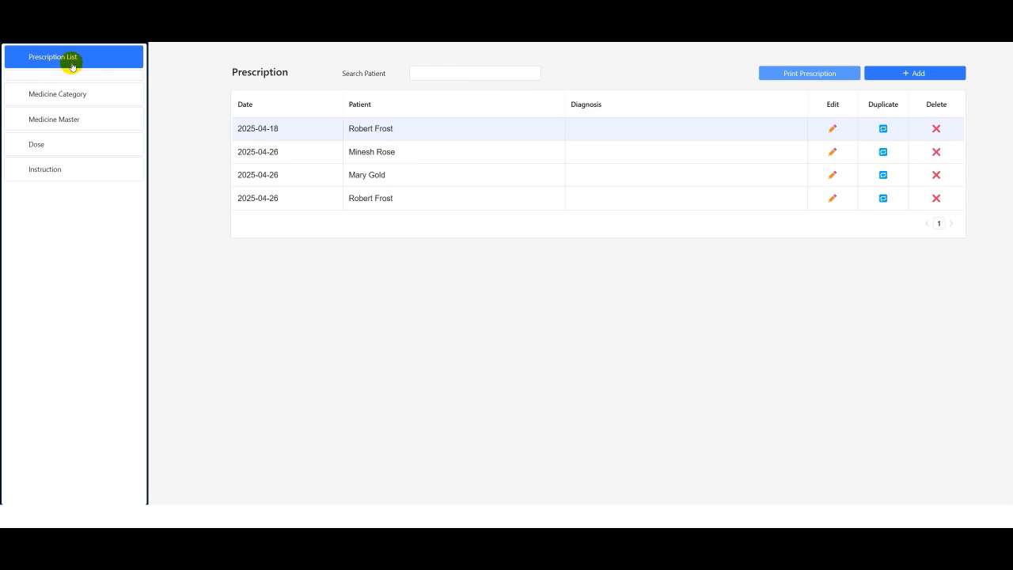
Browse the Medicine Category, Medicine Master, Dose and Instruction pages, returning to the Prescription List
click(41, 59)
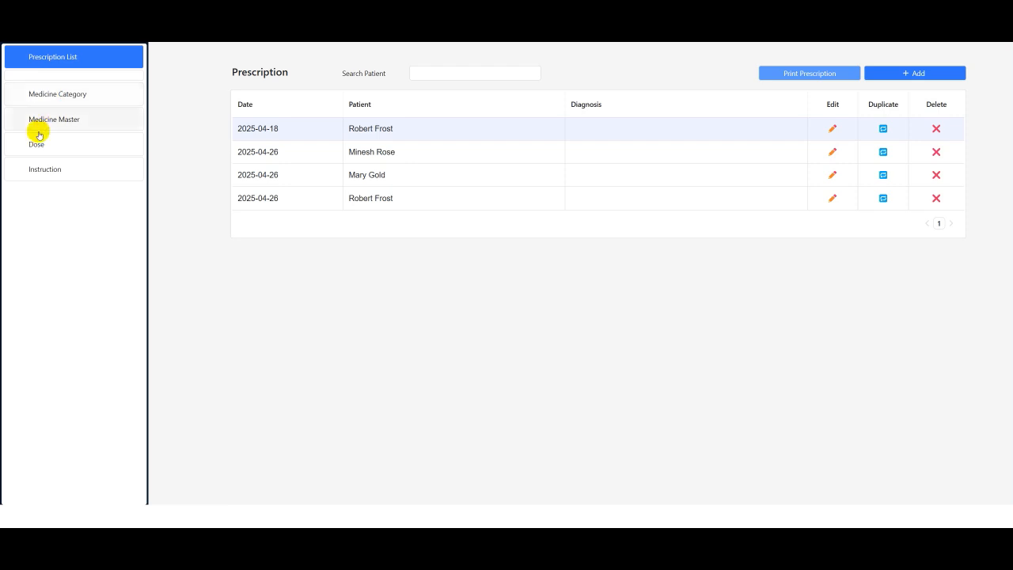
click(70, 97)
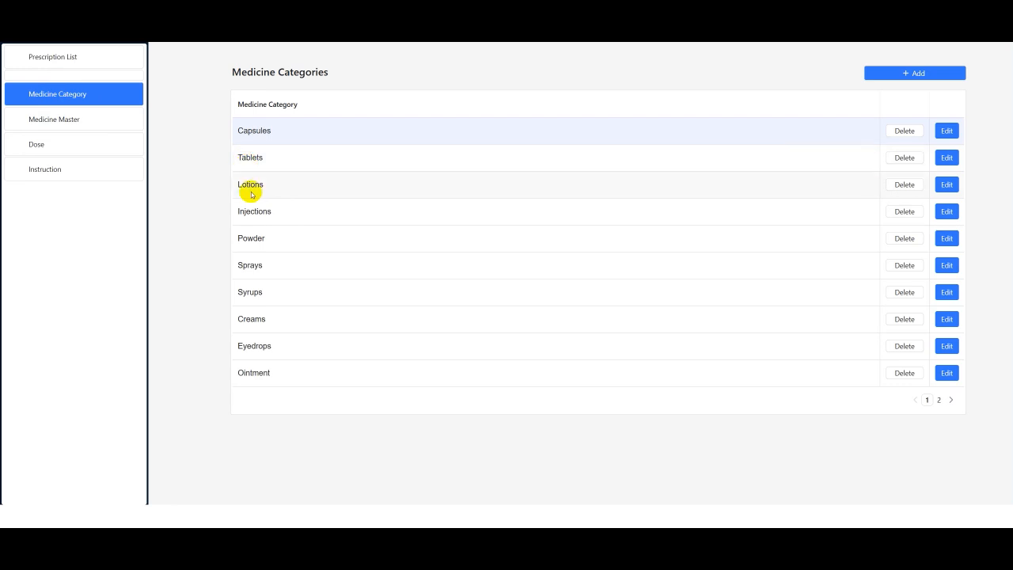
click(81, 121)
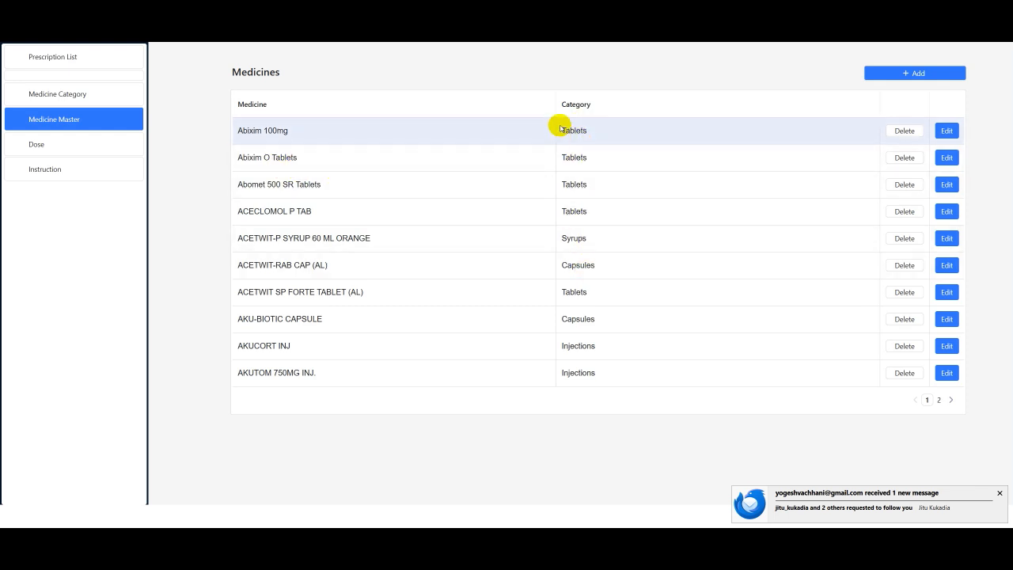
click(54, 145)
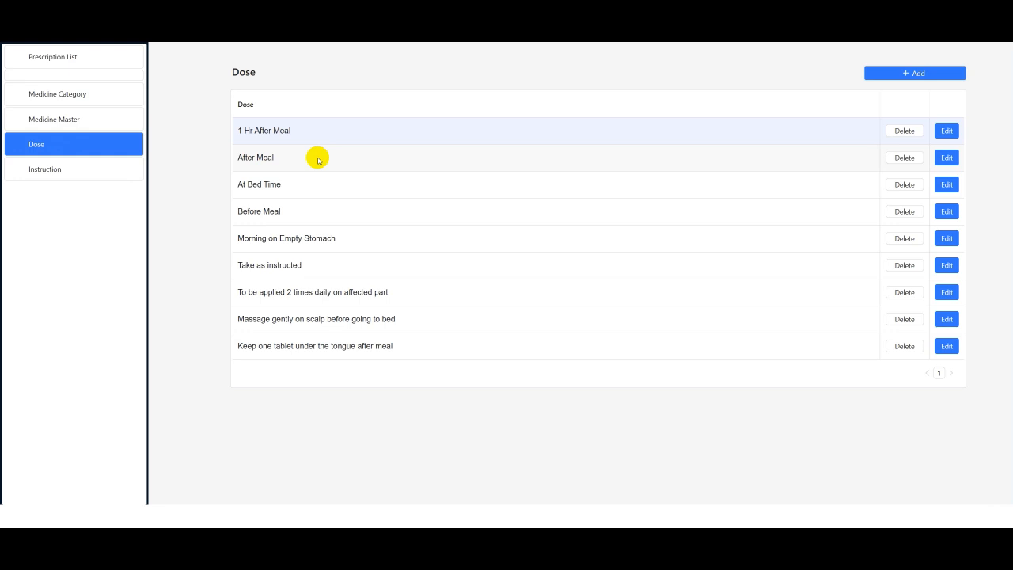
click(76, 173)
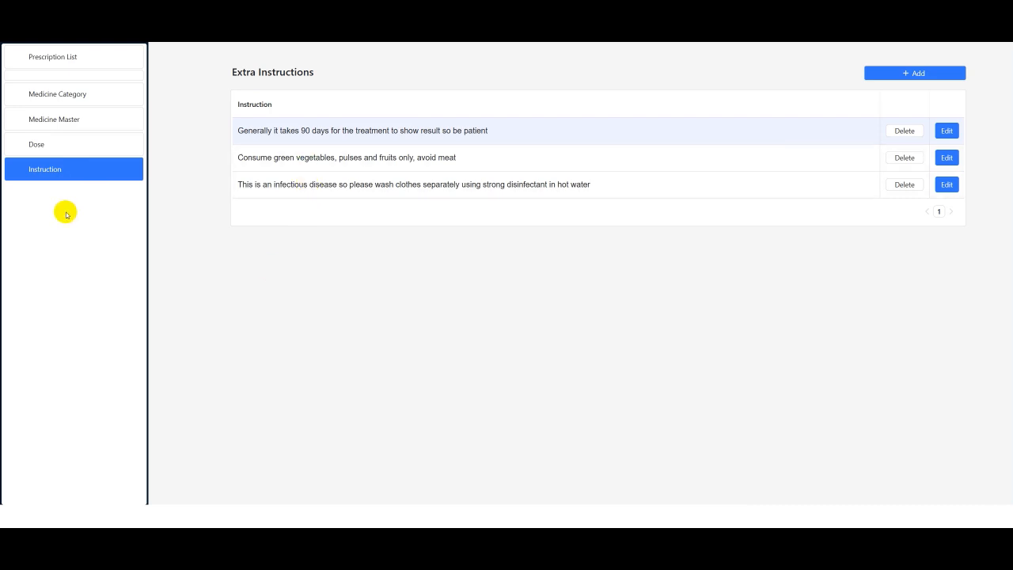
click(65, 61)
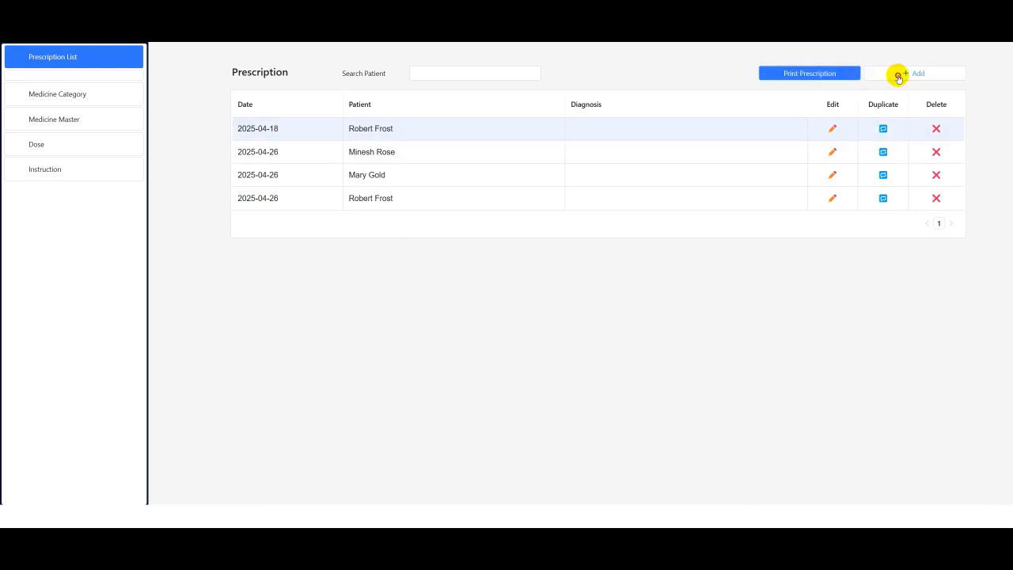
Start a new prescription and set the Next Visit interval to 10 days
click(898, 76)
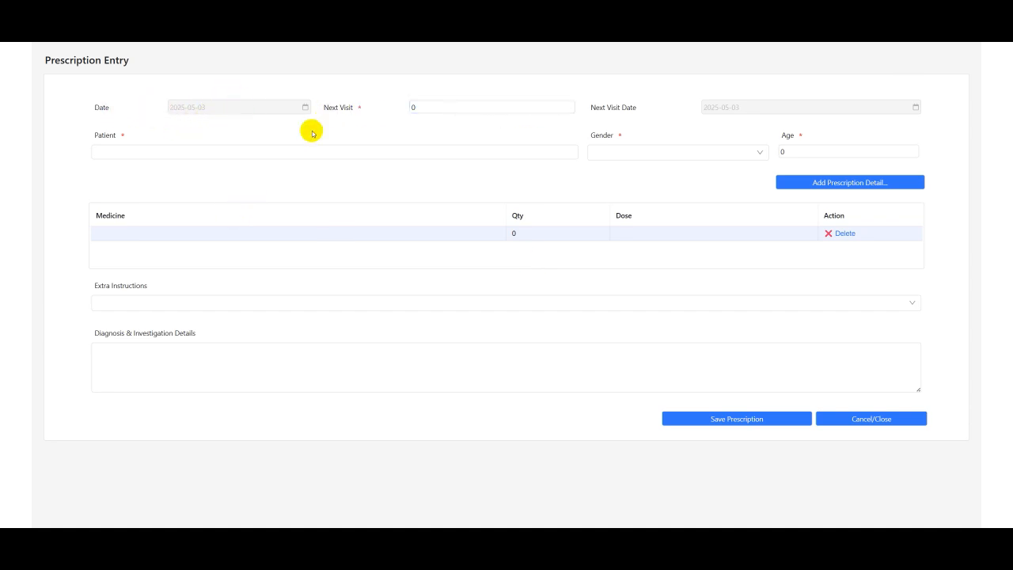
click(419, 105)
double_click(420, 105)
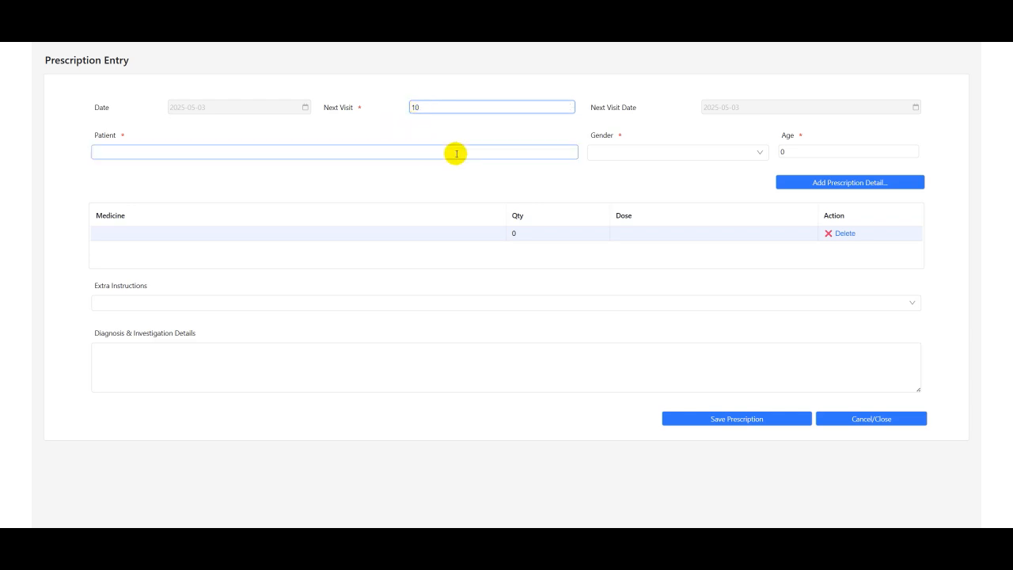
click(733, 115)
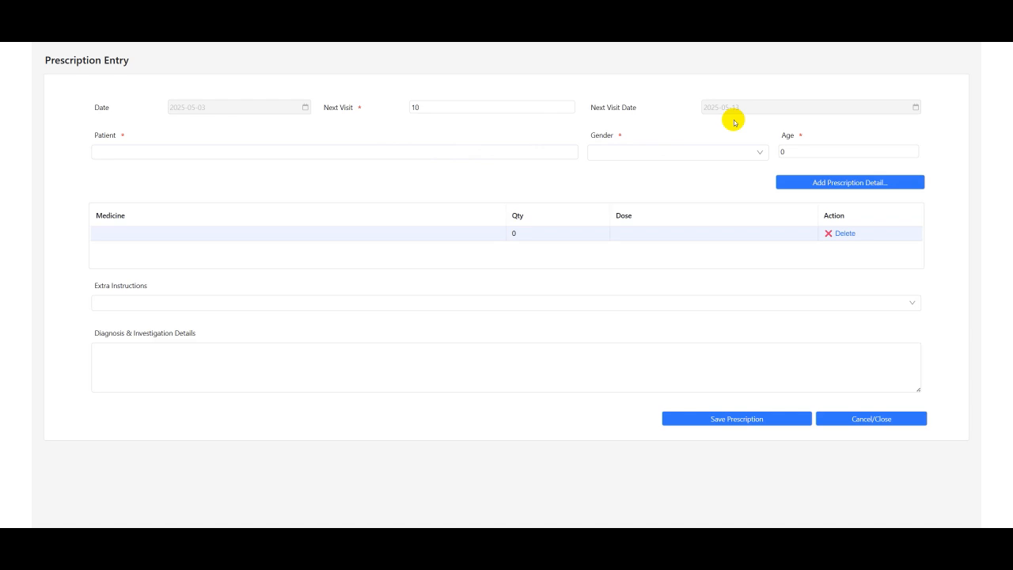
click(465, 106)
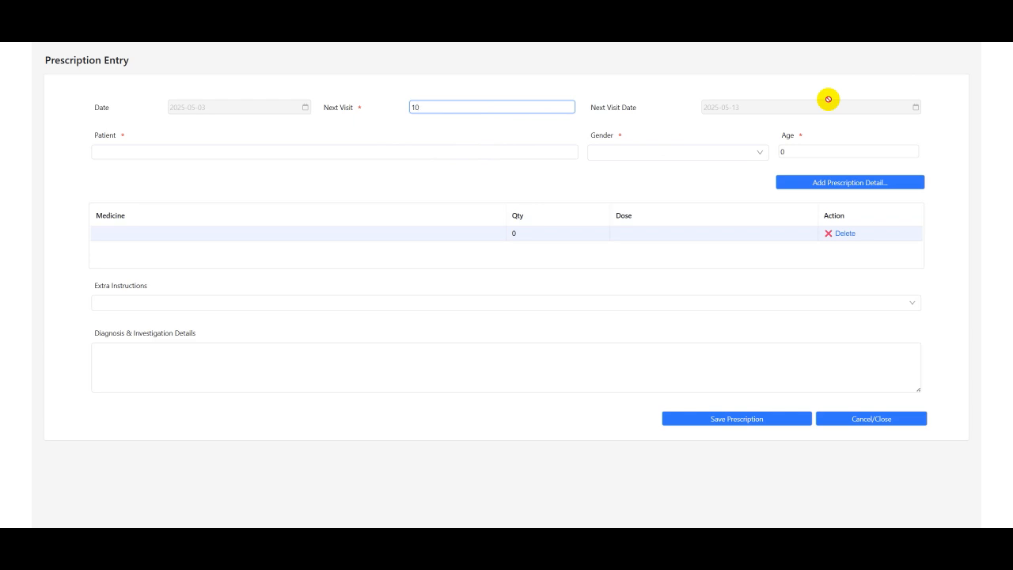
Enter the patient's full name in the new prescription
click(203, 153)
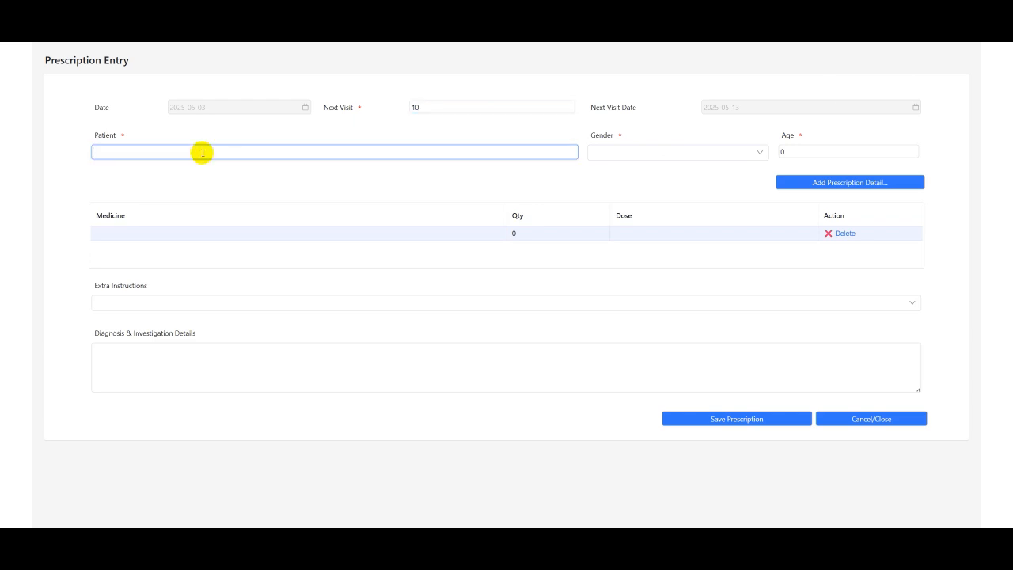
key(Tab)
Set the patient's gender to Male and age to 25
click(681, 150)
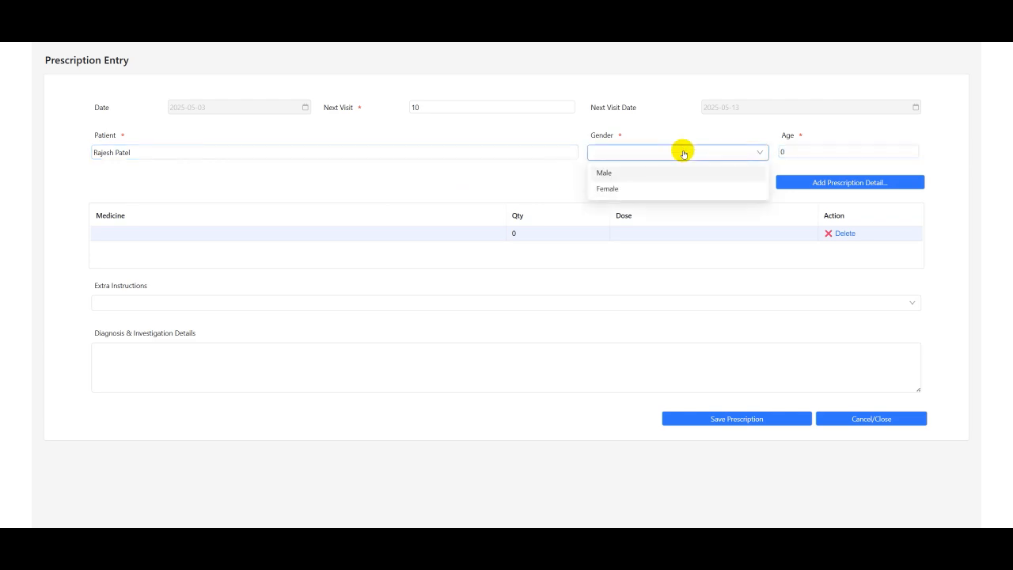
click(626, 172)
click(807, 152)
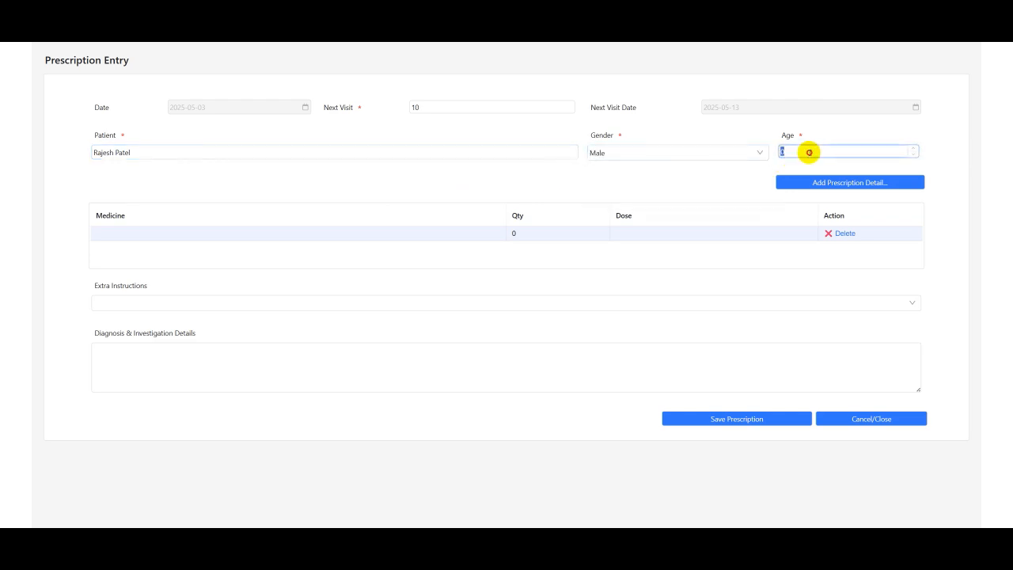
text(25)
click(823, 187)
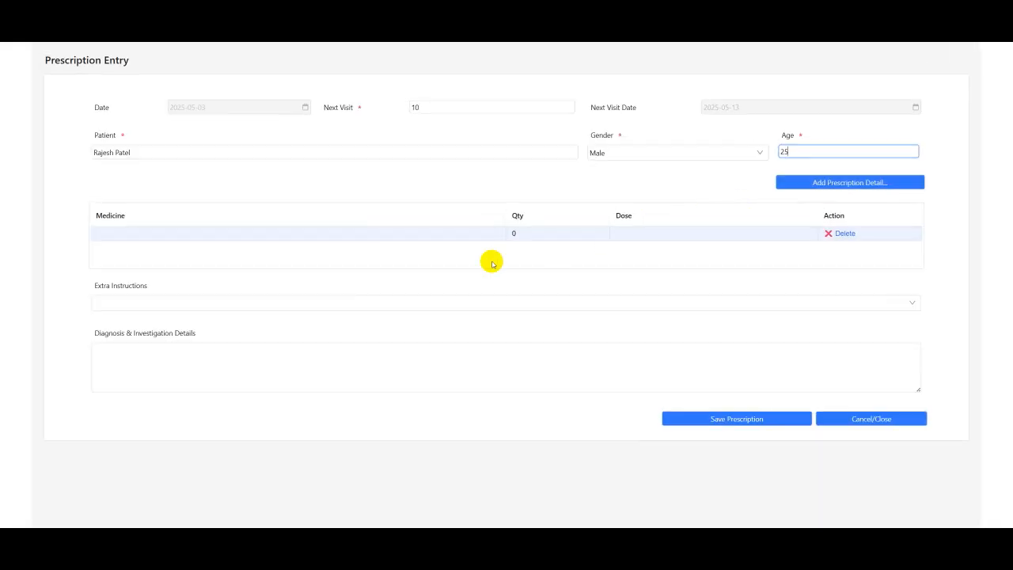
Open the prescription detail dialog and browse its category and medicine lists
click(187, 239)
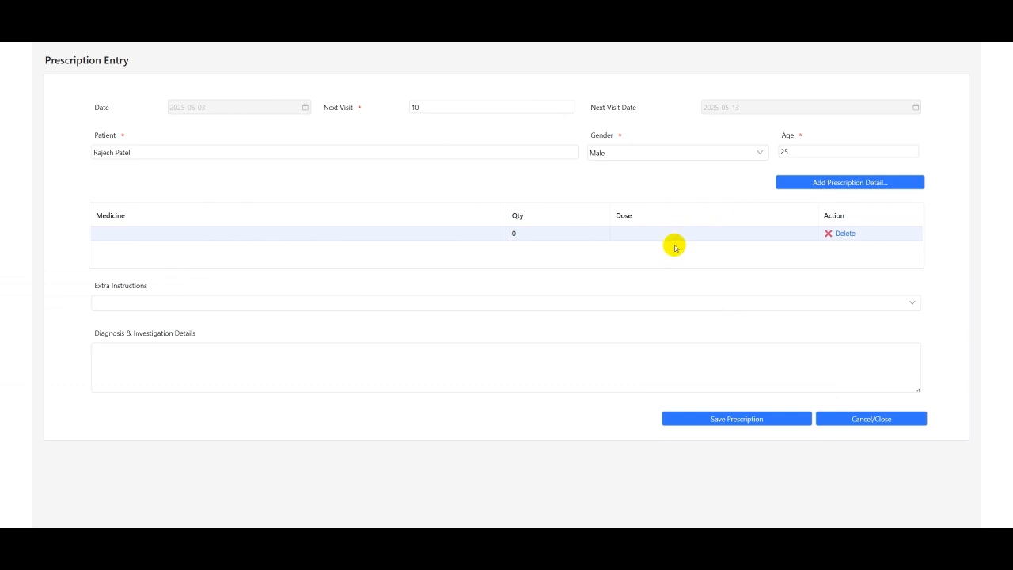
click(798, 184)
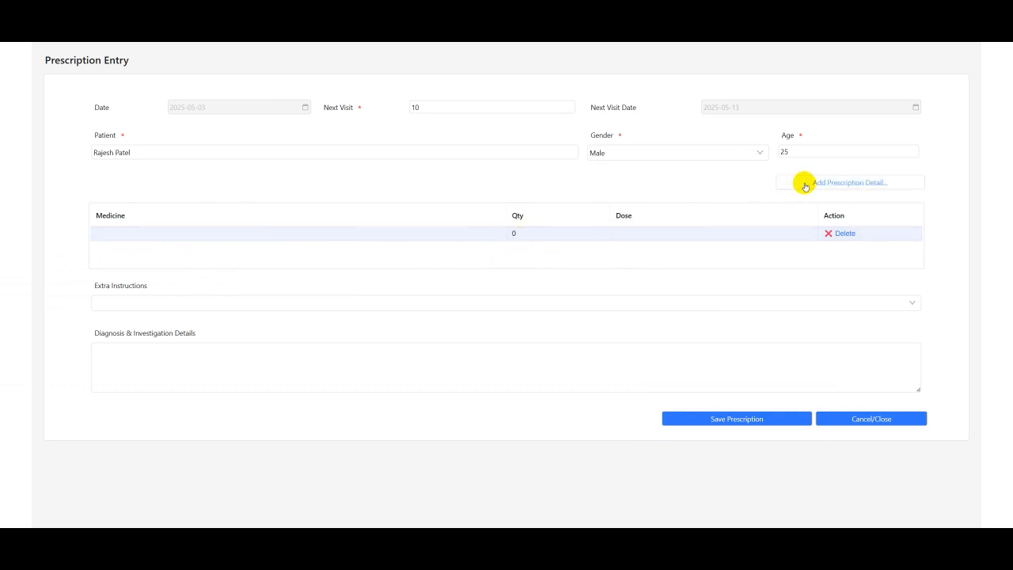
click(806, 185)
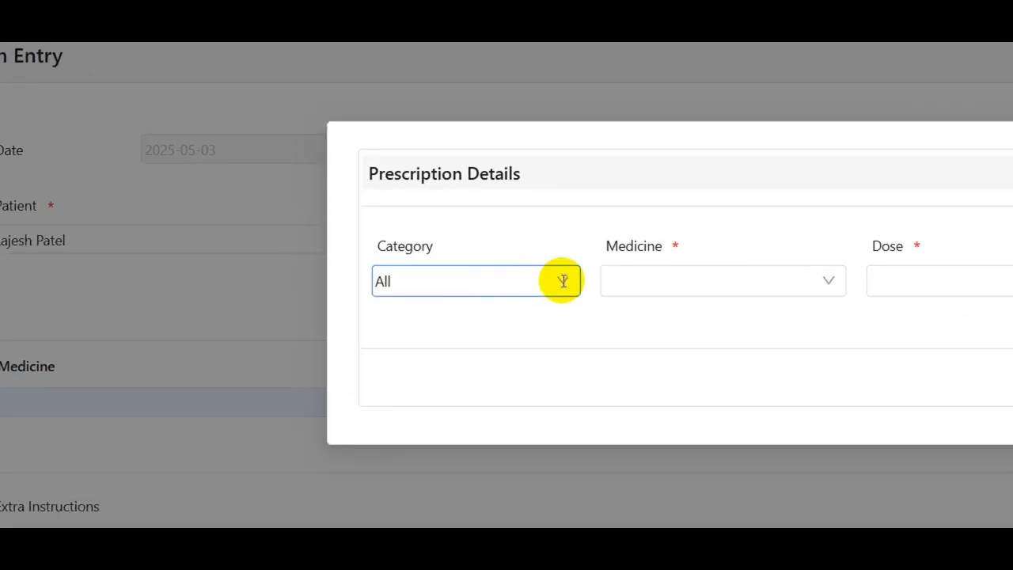
click(563, 281)
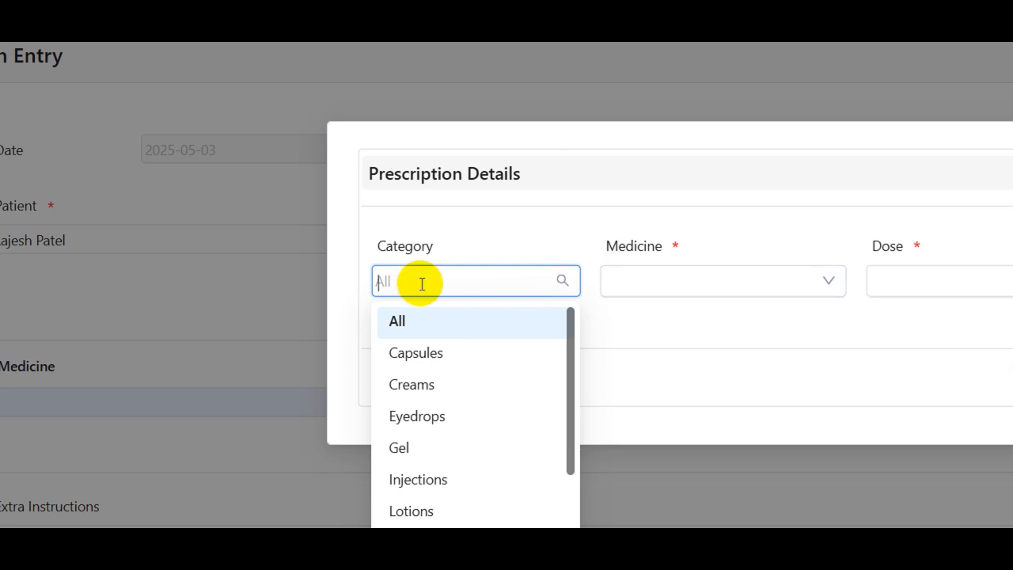
click(686, 314)
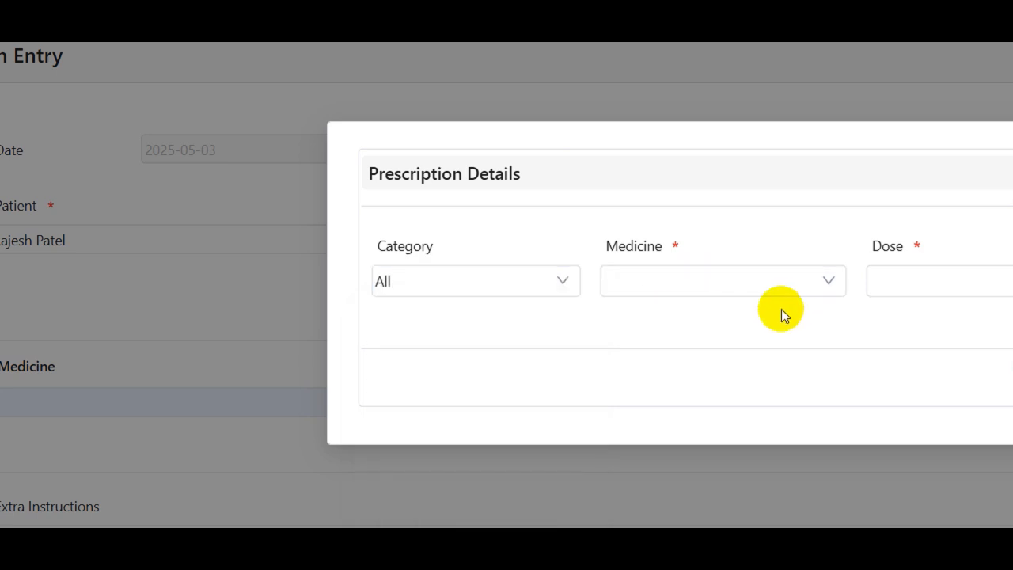
click(823, 282)
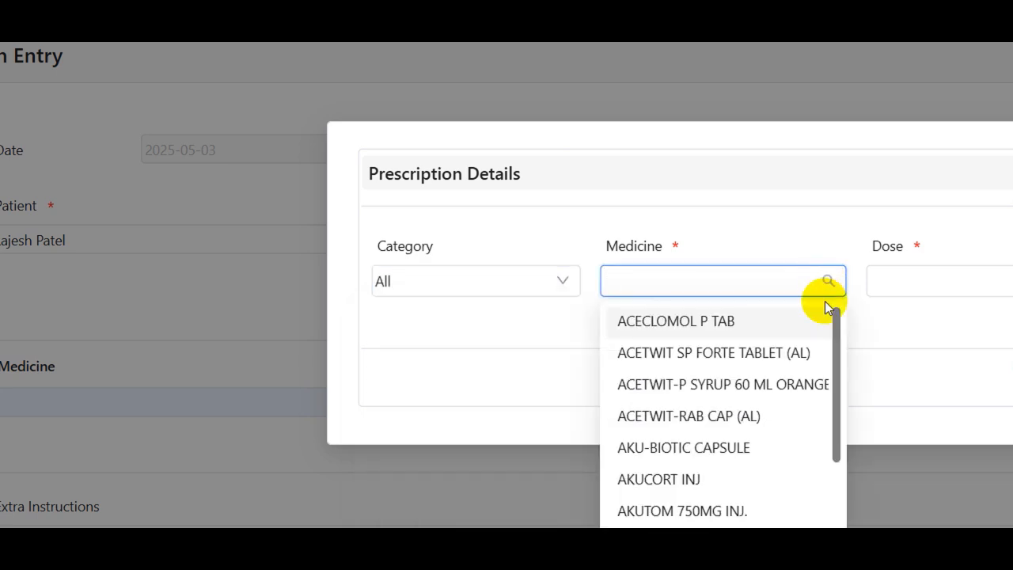
drag(836, 343, 832, 308)
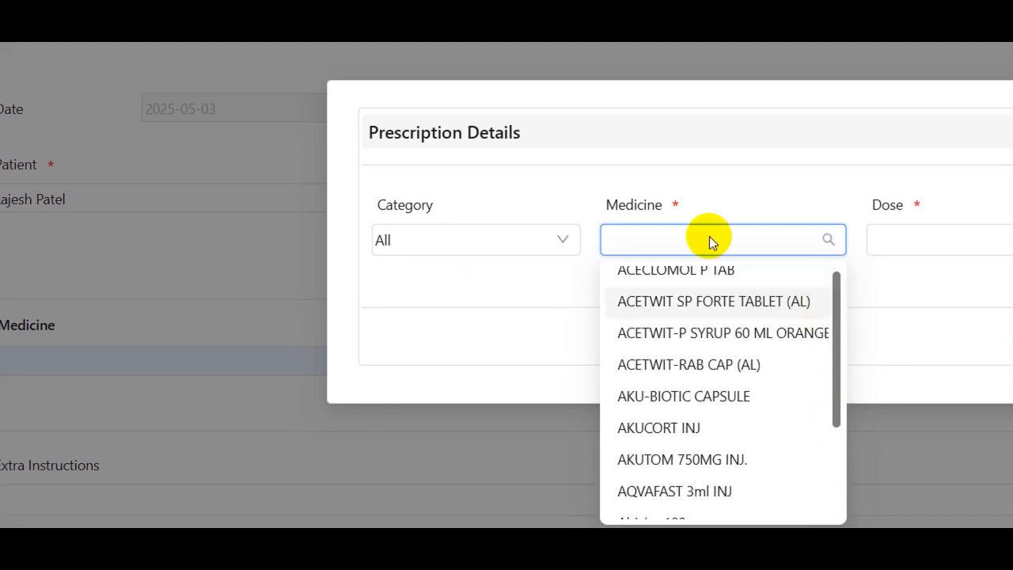
Filter the category to Injections and choose AKUCORT INJ as the medicine
click(563, 237)
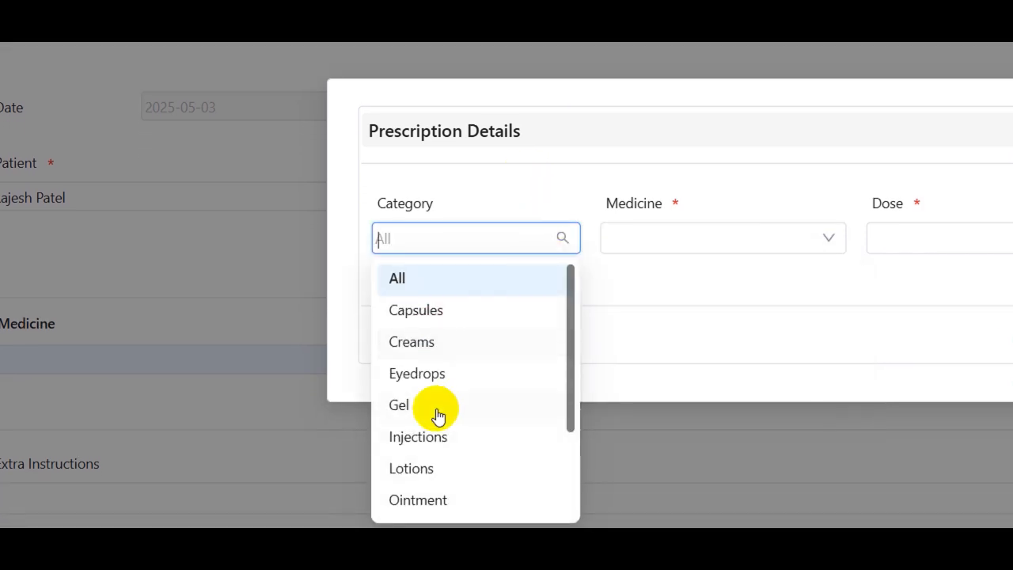
click(432, 436)
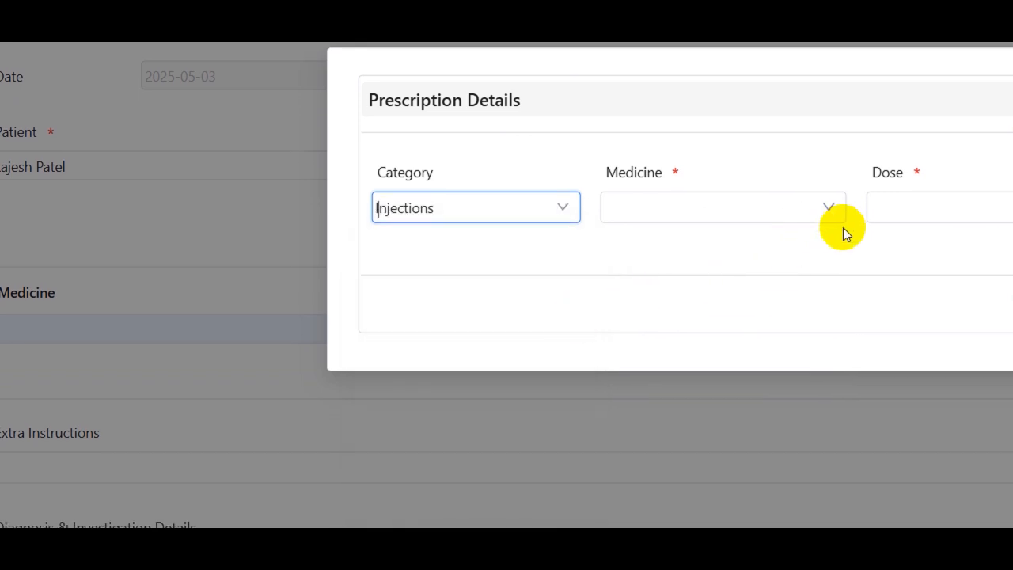
click(830, 207)
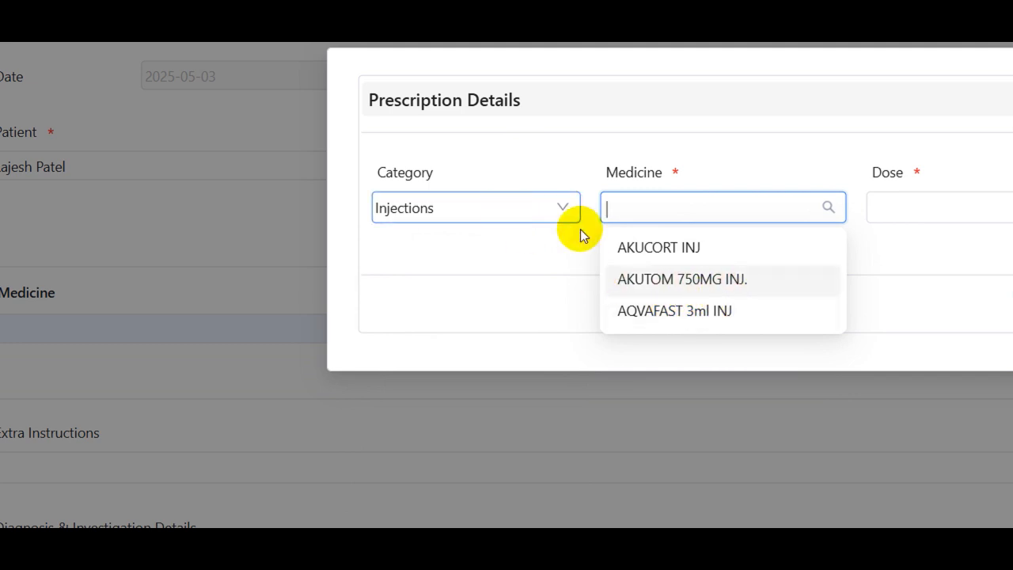
click(667, 251)
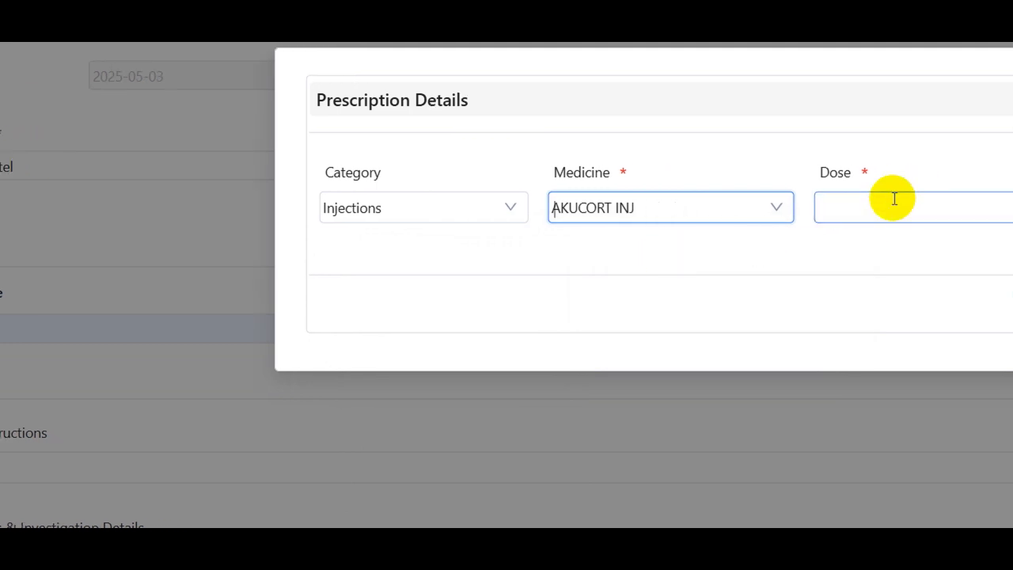
Set the dose to Take as instructed and the quantity to 1, and add AKUCORT INJ to the prescription
click(943, 204)
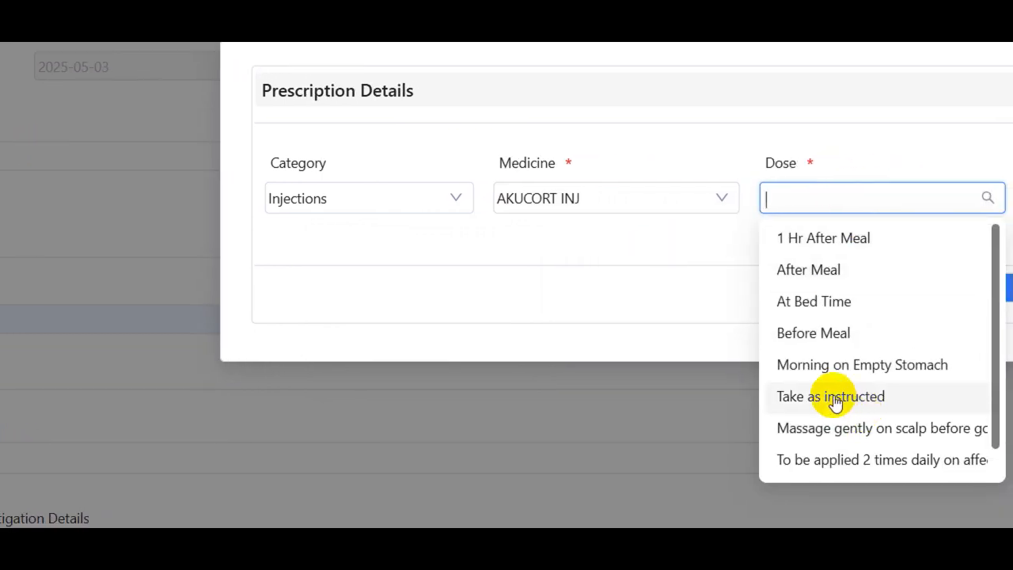
click(818, 402)
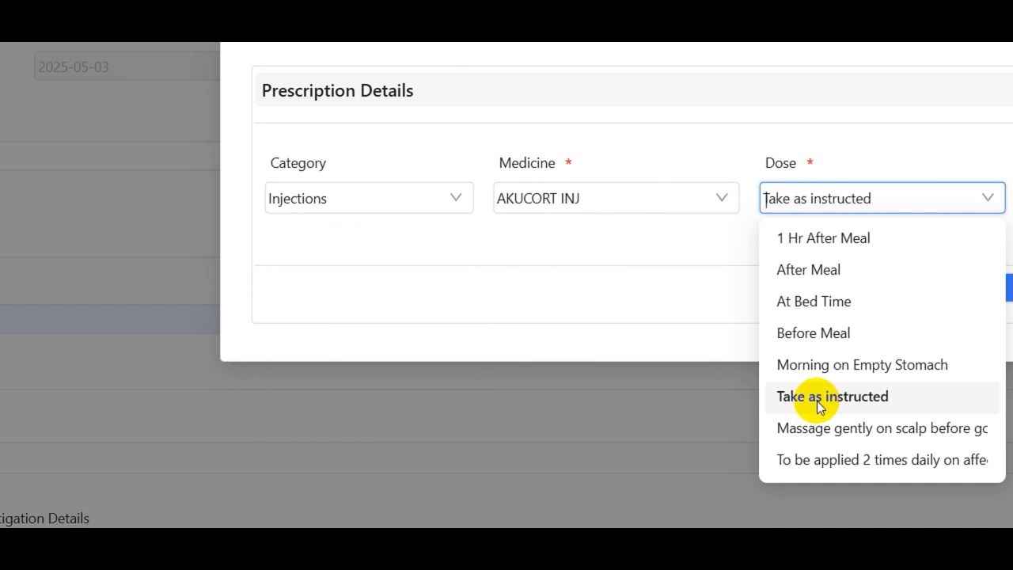
click(941, 198)
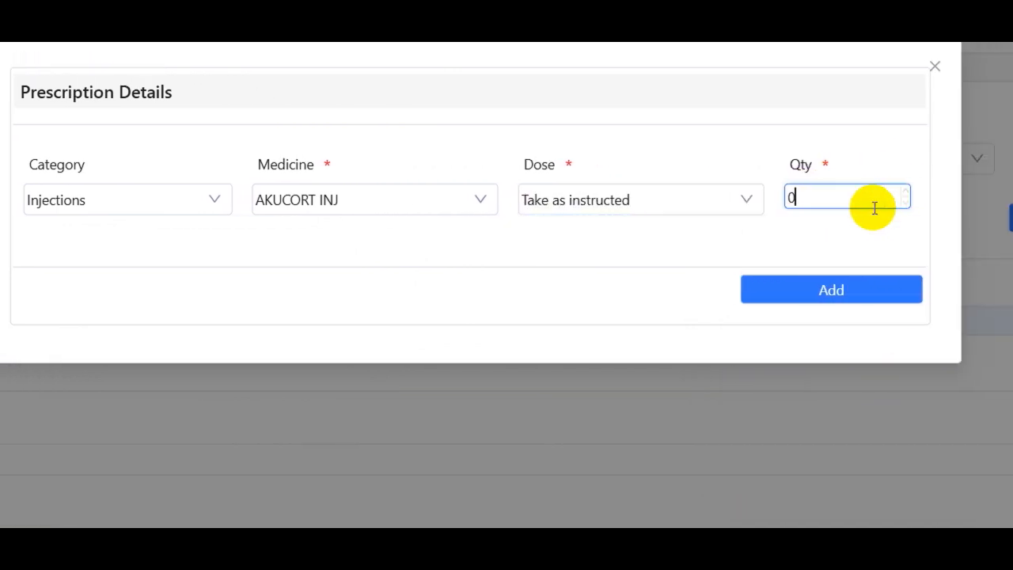
click(904, 194)
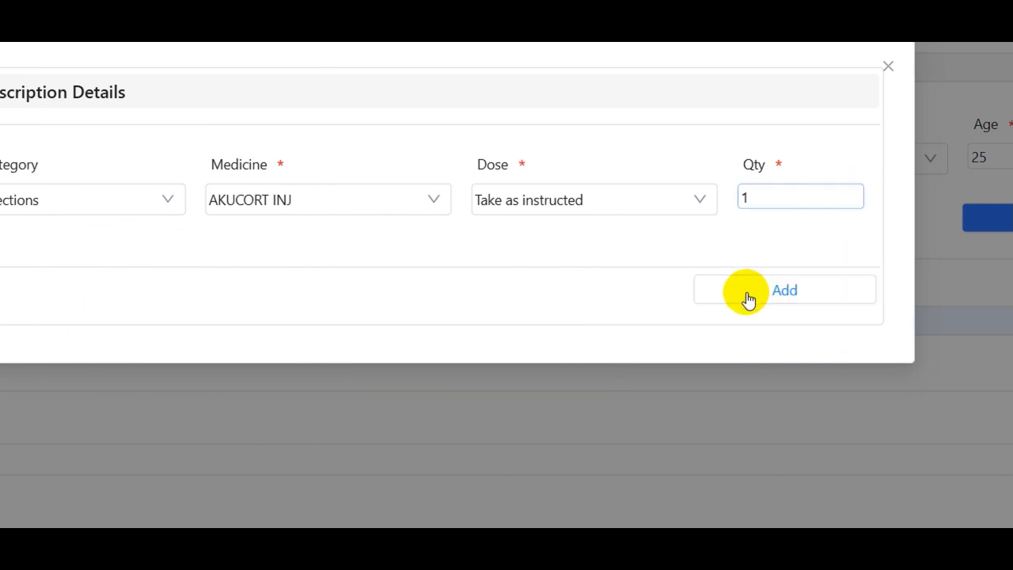
click(748, 299)
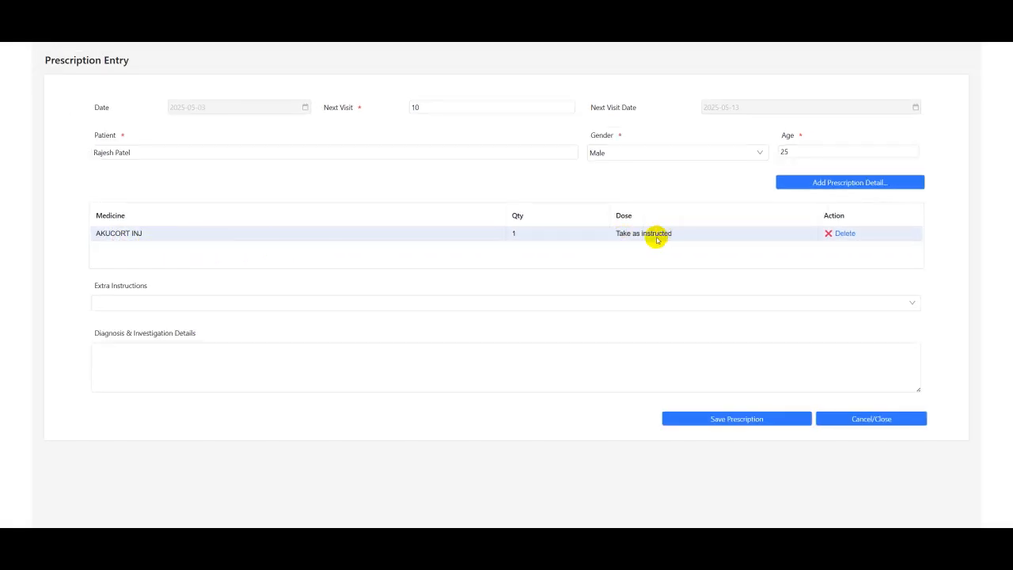
Open a new prescription detail, filter the category to Tablets, and choose Abixim 100mg as the medicine
click(836, 185)
click(378, 176)
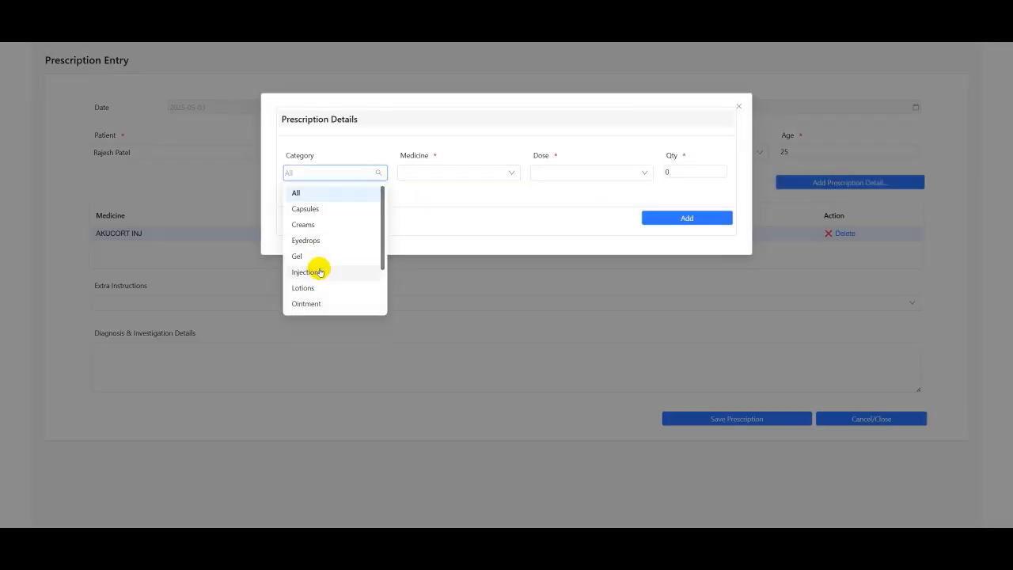
text(tab)
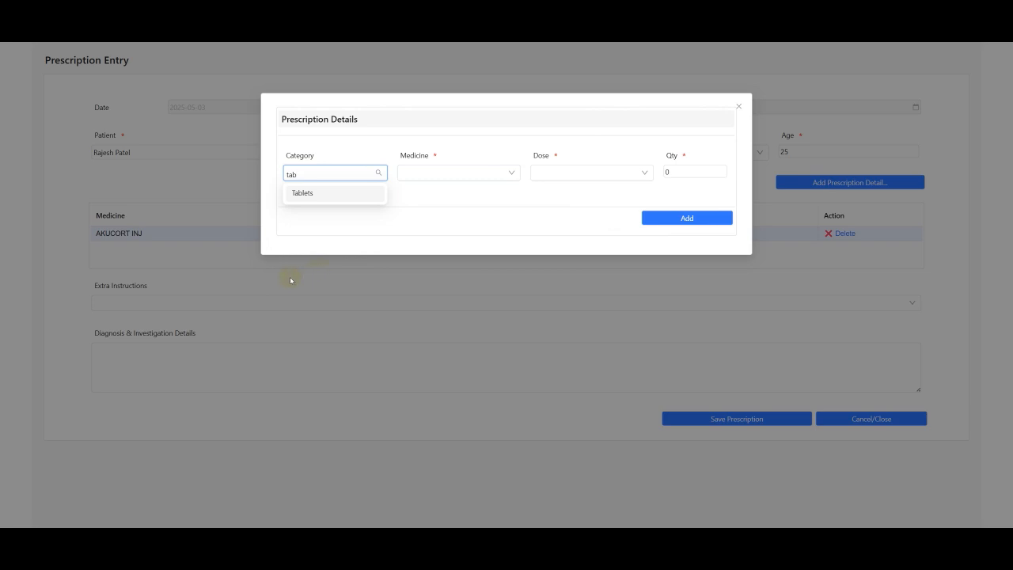
click(306, 193)
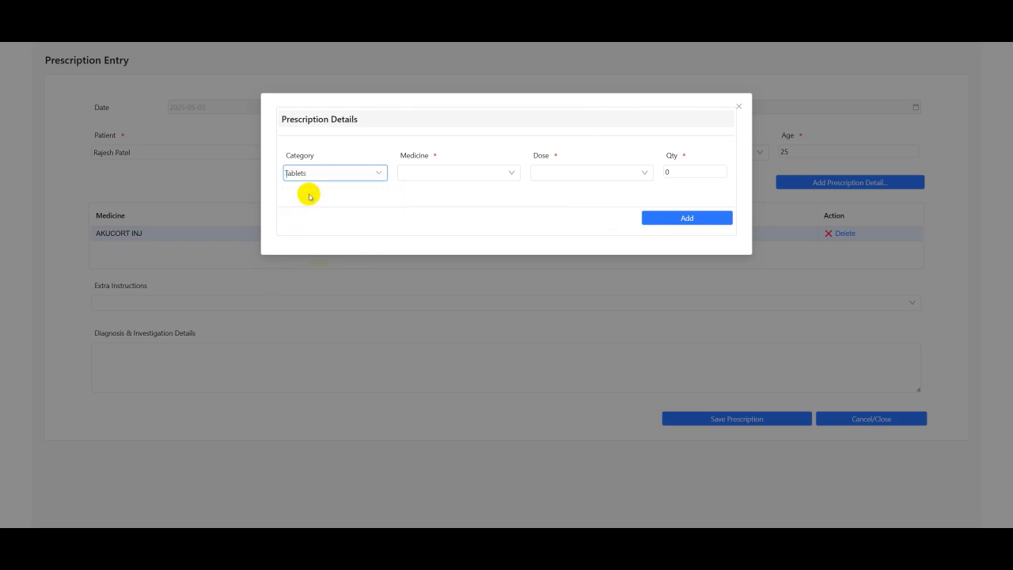
click(510, 172)
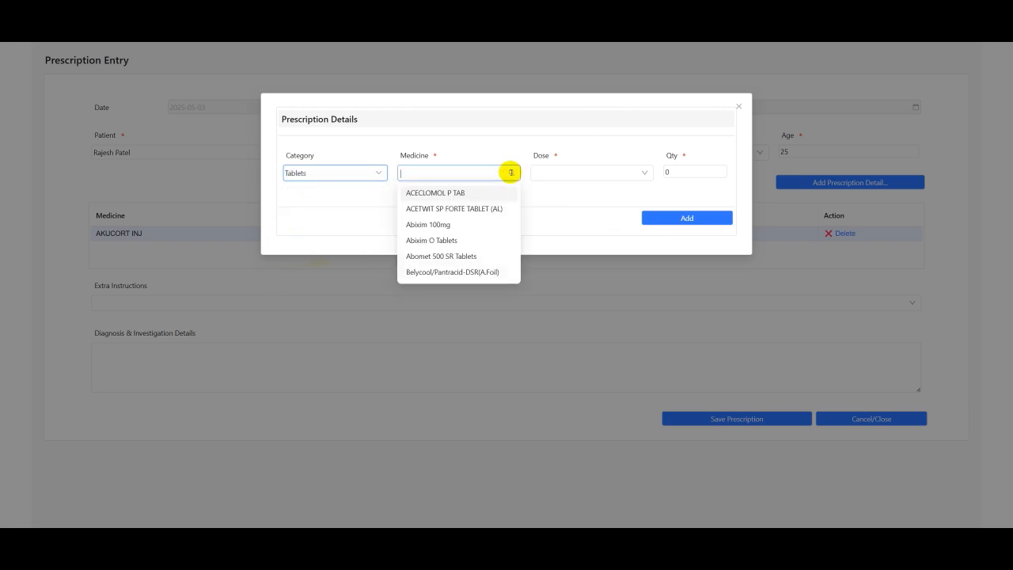
click(429, 224)
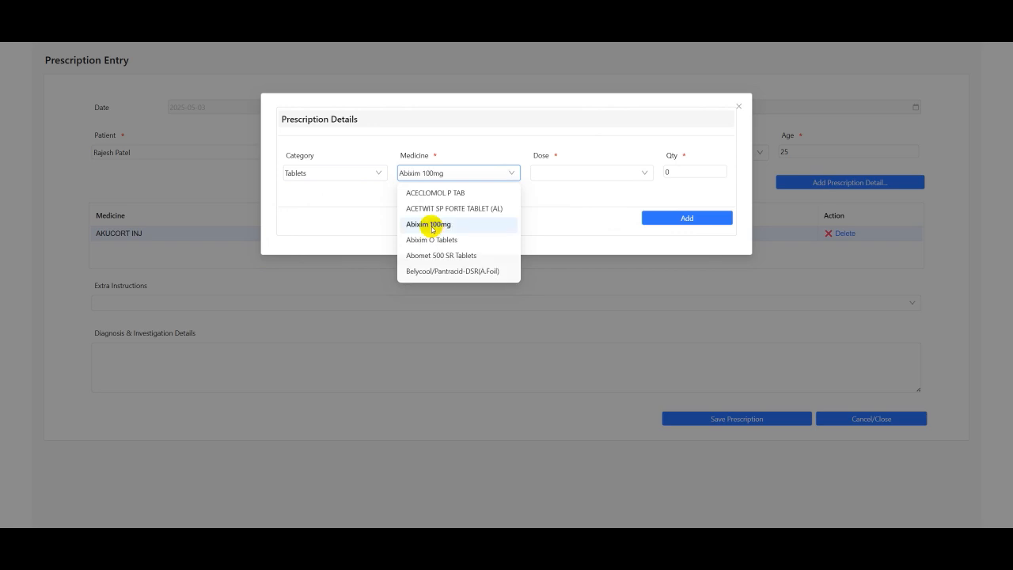
click(578, 171)
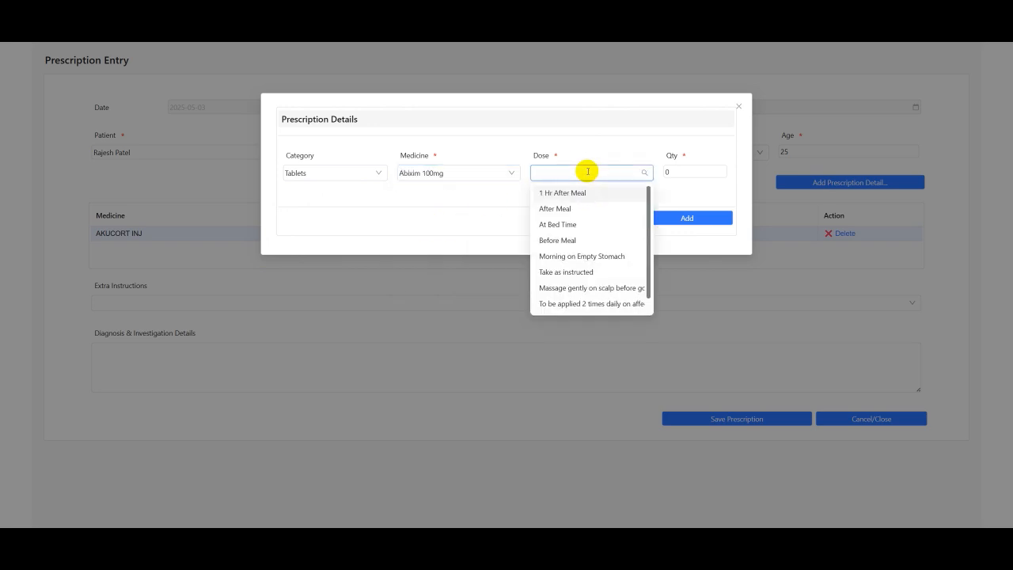
text(100)
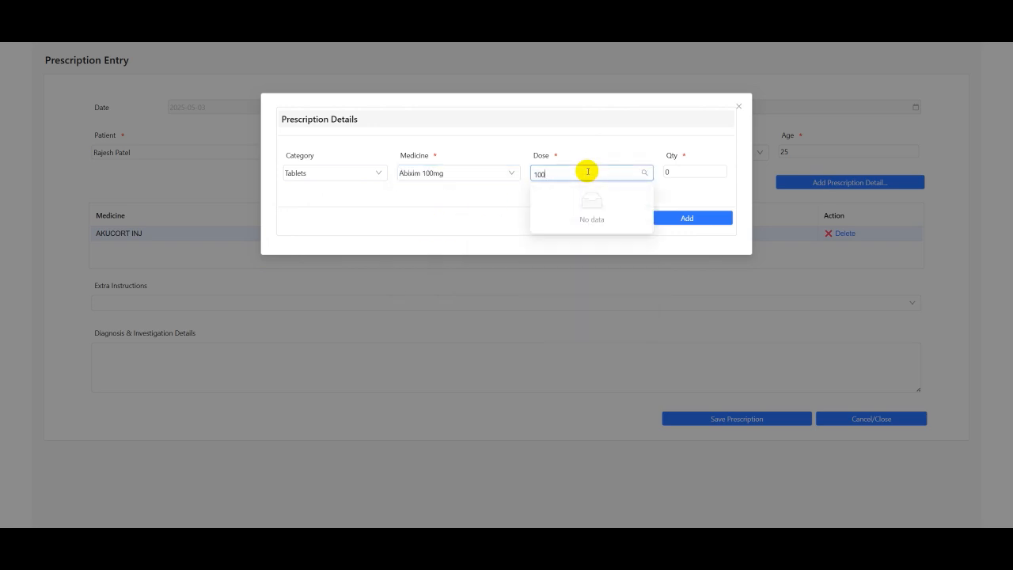
key(BackSpace)
key(BackSpace)
key(BackSpace)
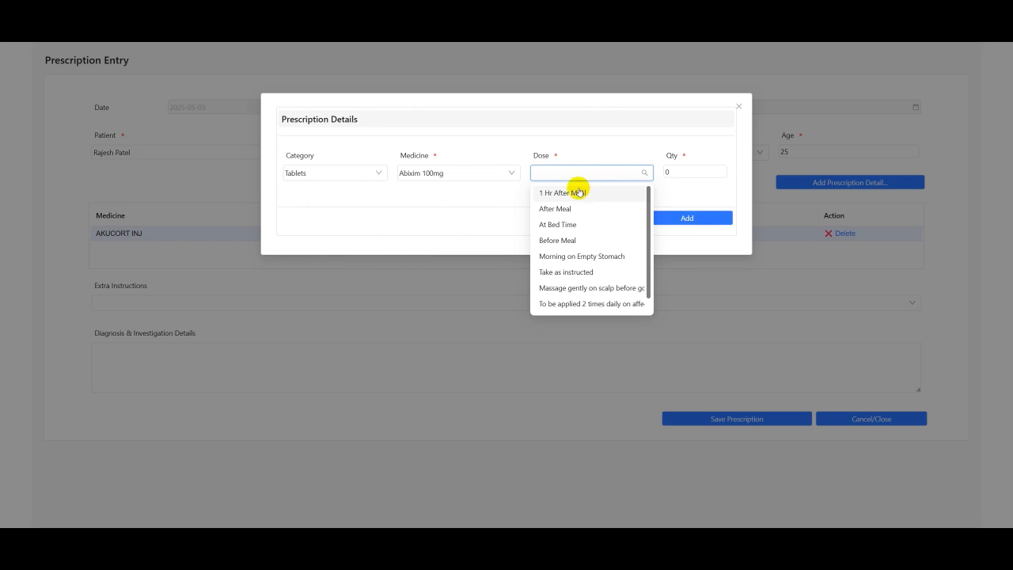
Set the dose to After Meal and the quantity to 10, and add Abixim 100mg to the prescription
click(590, 209)
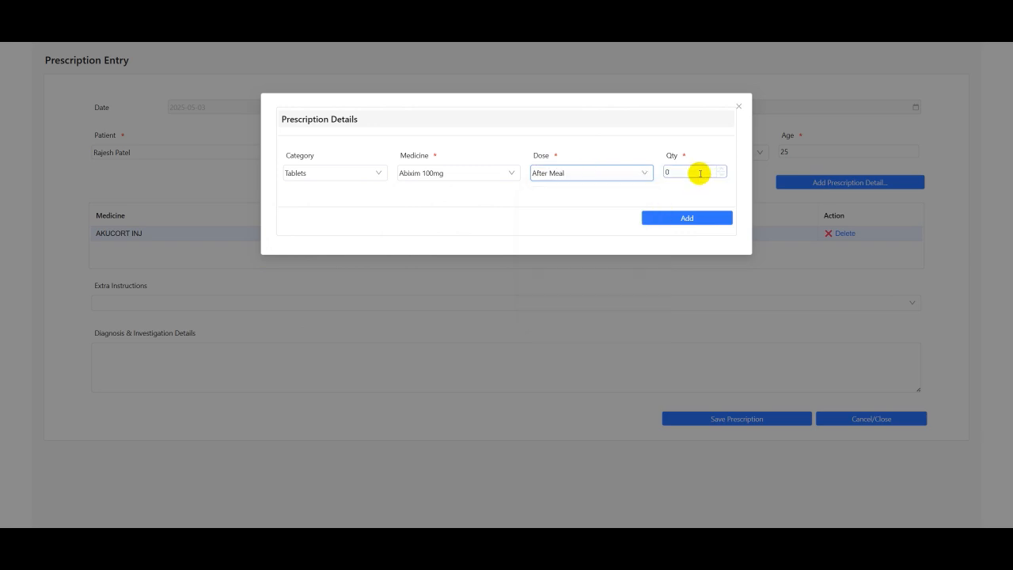
double_click(699, 172)
text(10)
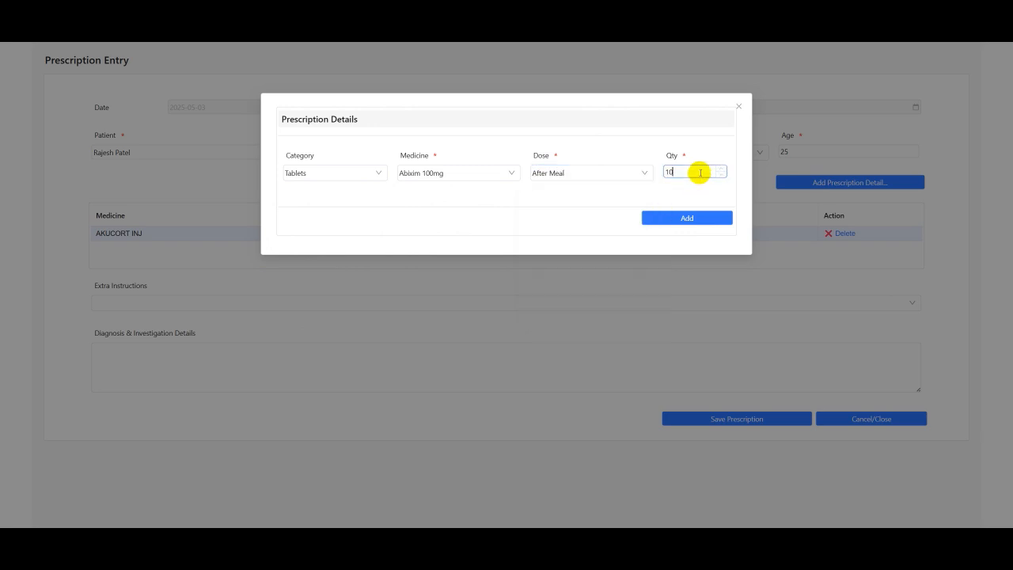
click(662, 217)
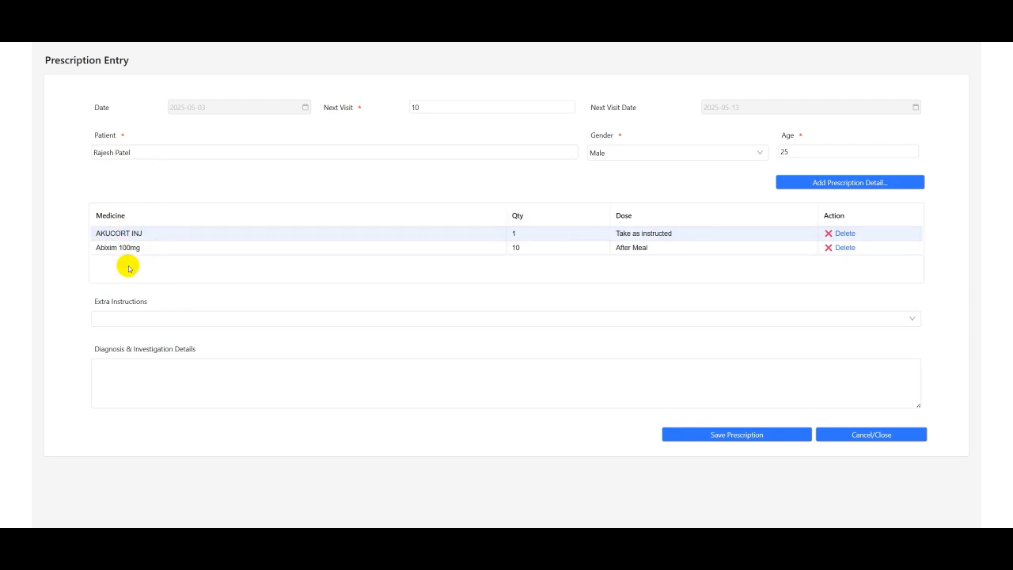
Choose the extra instruction "This is an infectious disease so please wash clothes separately using strong disinfectant in hot water"
click(160, 319)
click(168, 322)
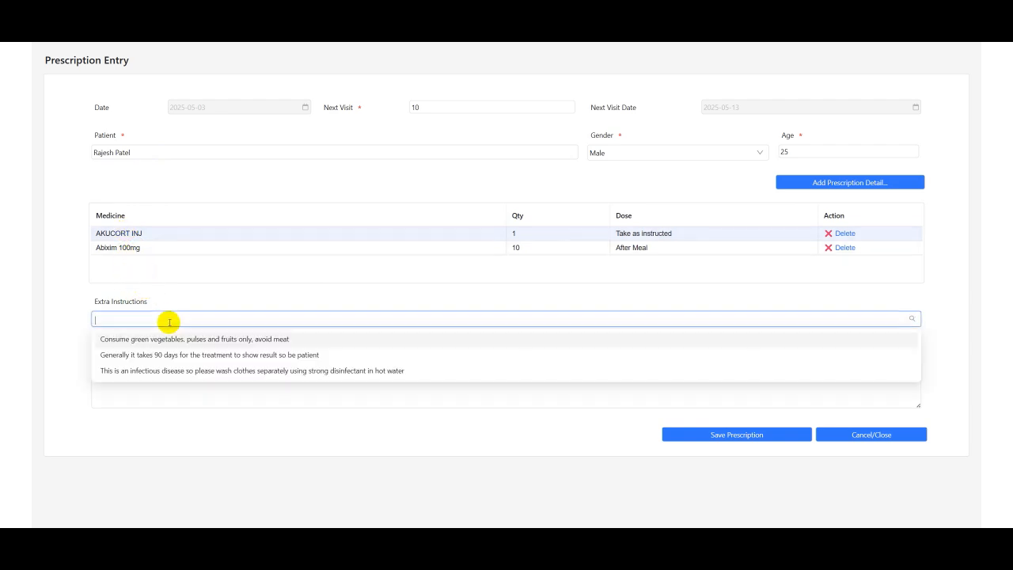
click(154, 371)
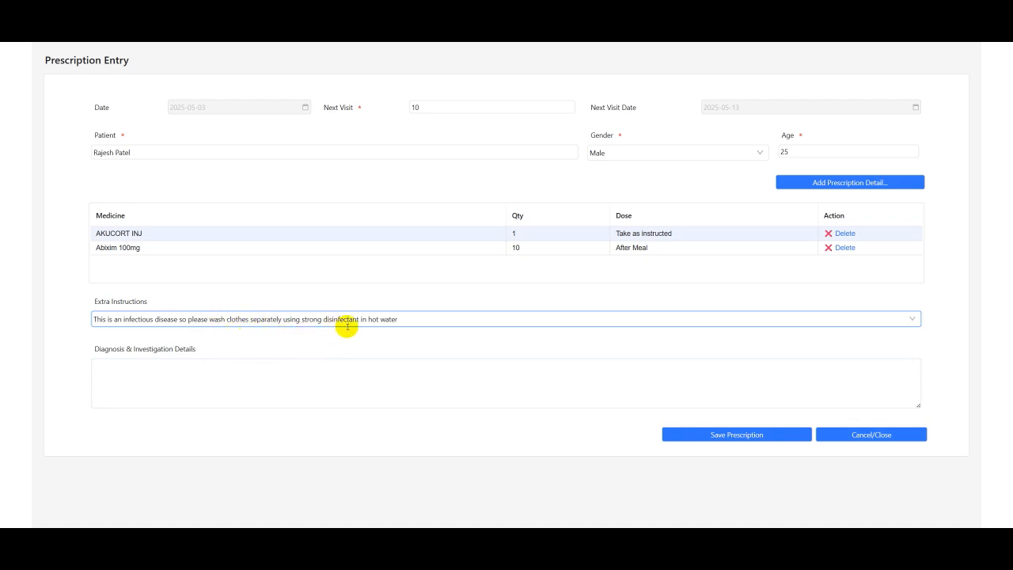
Leave the diagnosis details empty and save the prescription
click(174, 384)
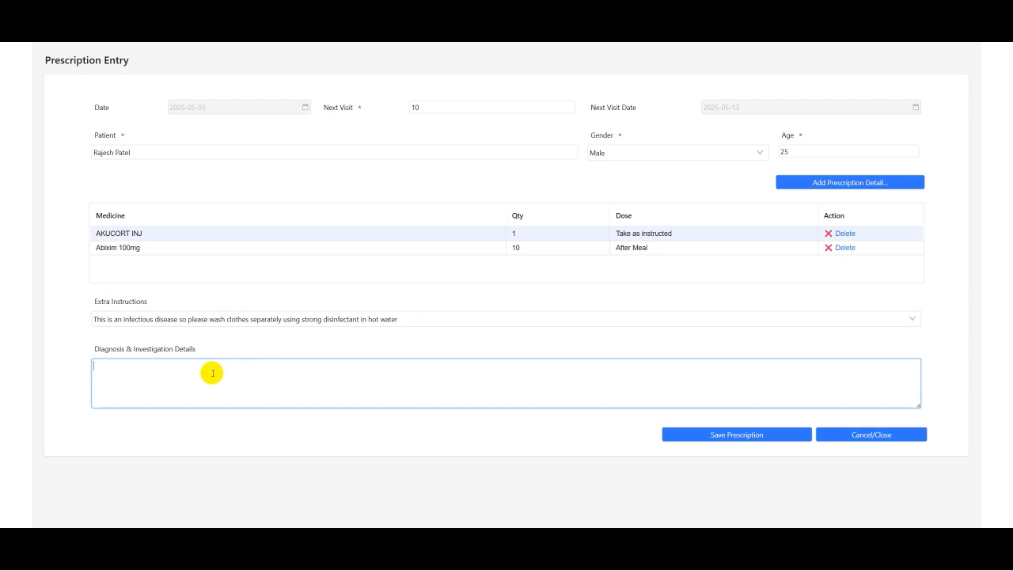
click(682, 436)
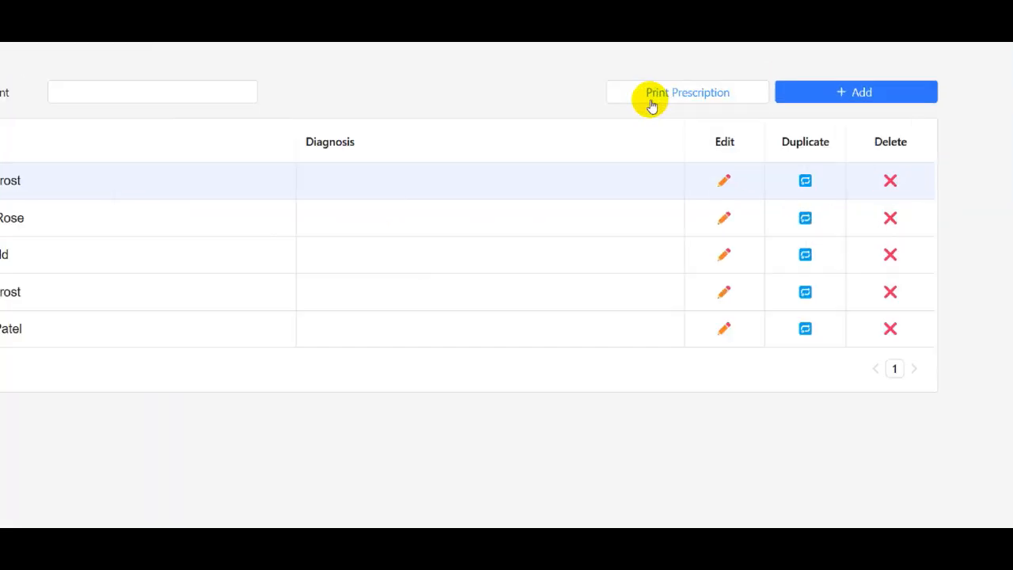
Select the new patient's prescription dated 2025-05-03 in the list and print it
click(788, 78)
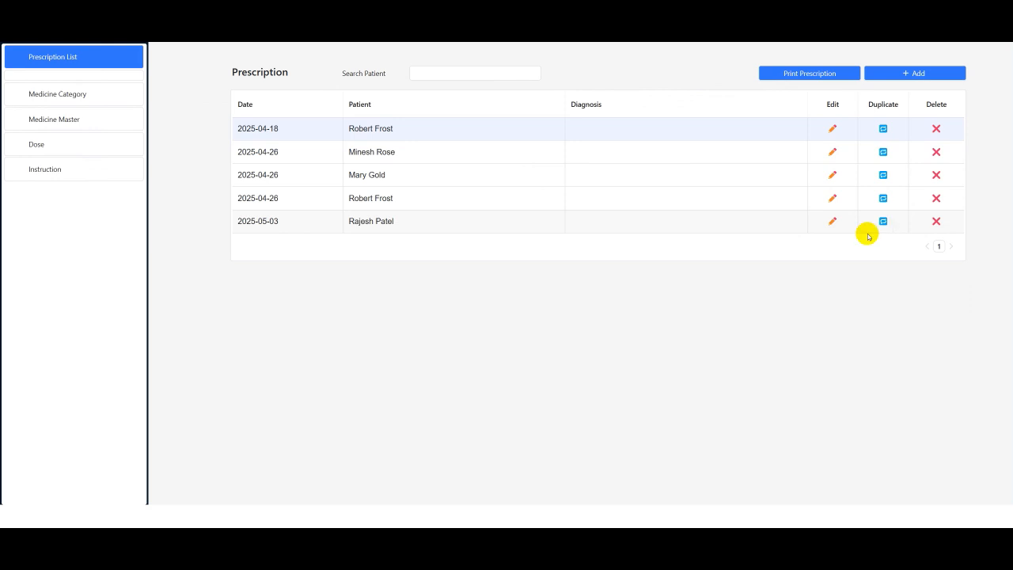
click(678, 228)
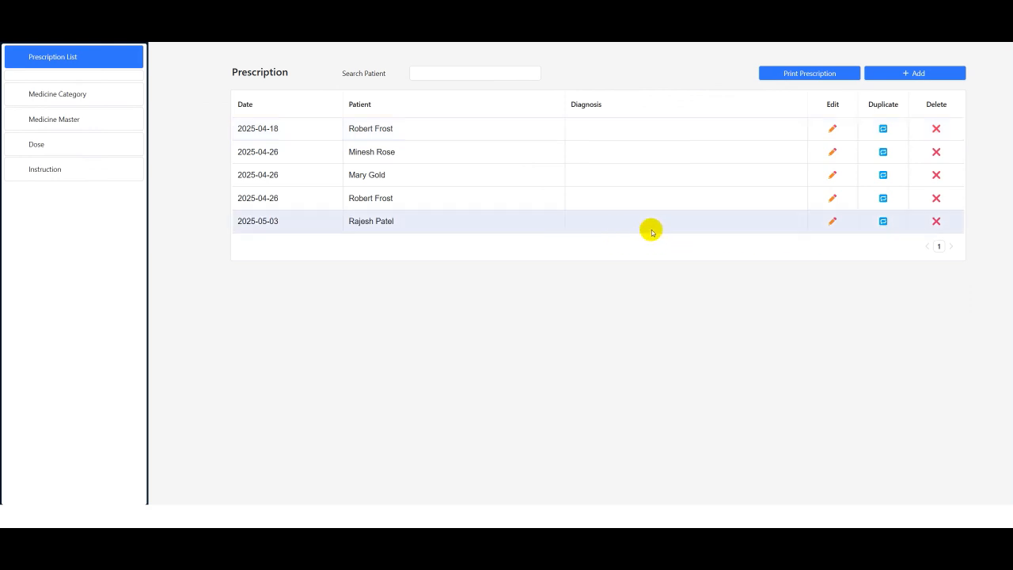
click(800, 80)
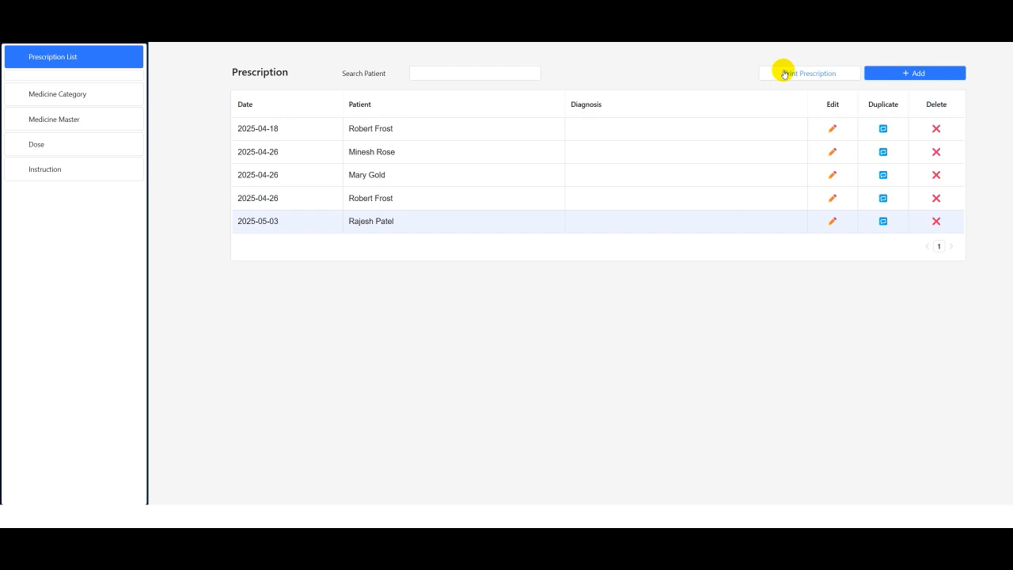
click(783, 80)
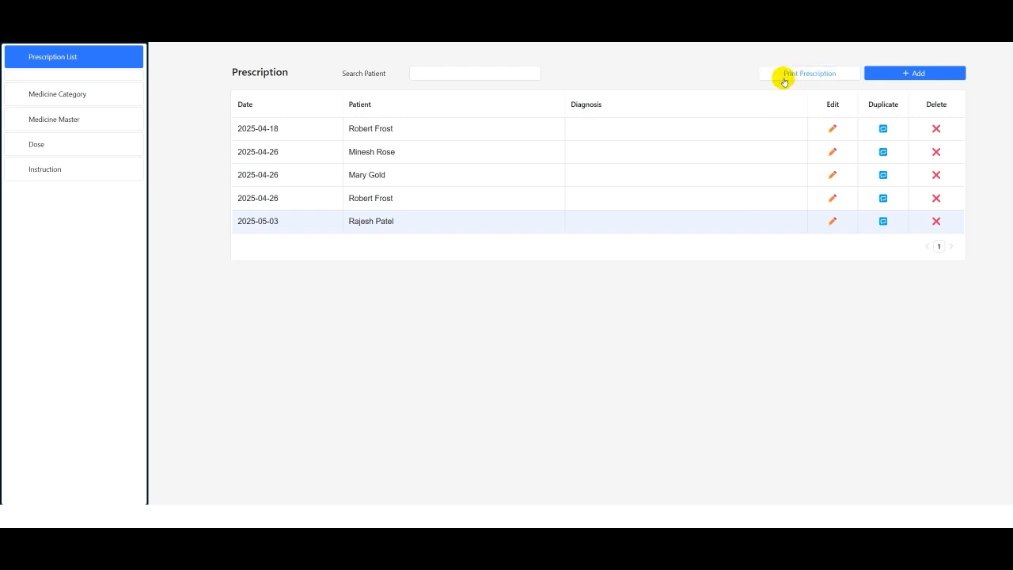